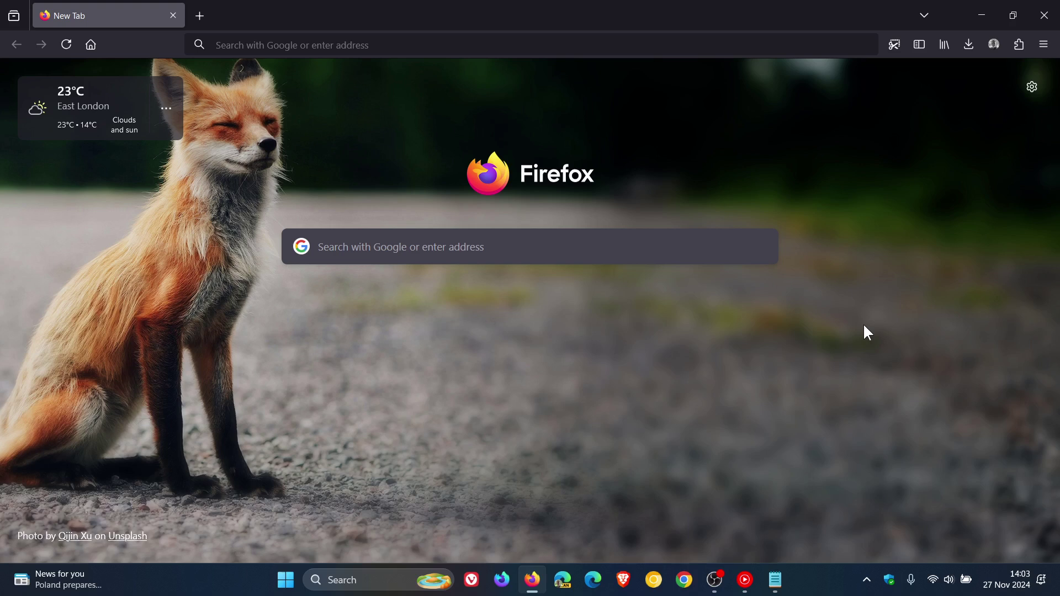
# - Go to about:config and accept the risk warning to reach the preference search
pyautogui.click(318, 47)
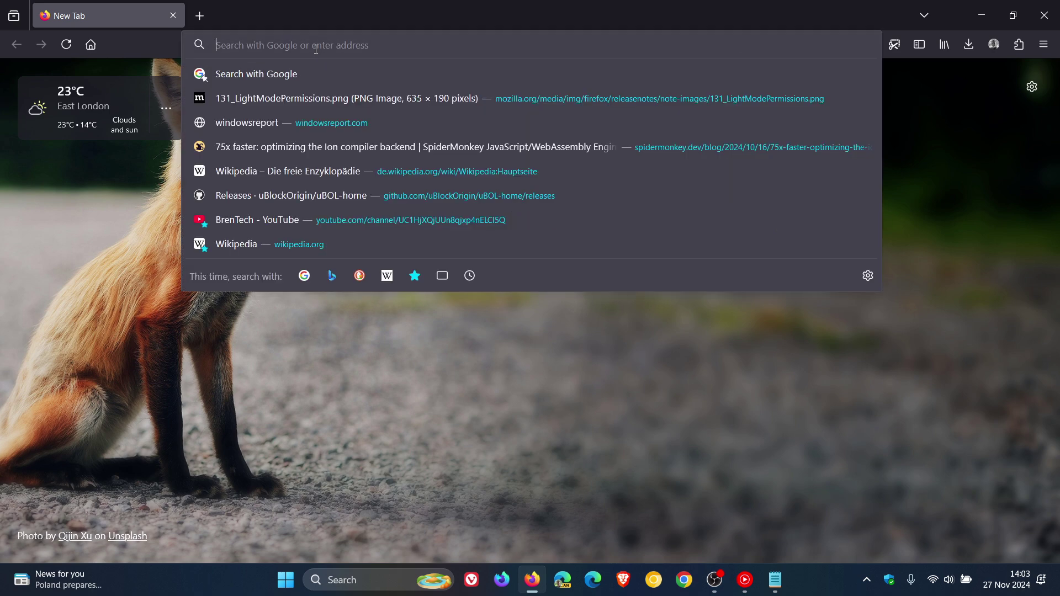
pyautogui.write('abou')
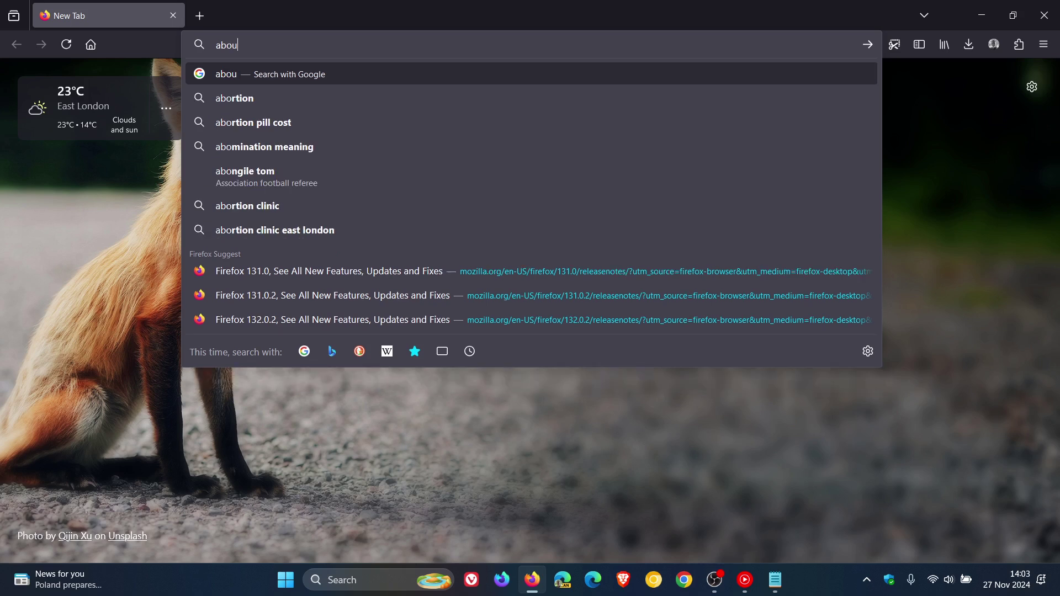
pyautogui.write('t:')
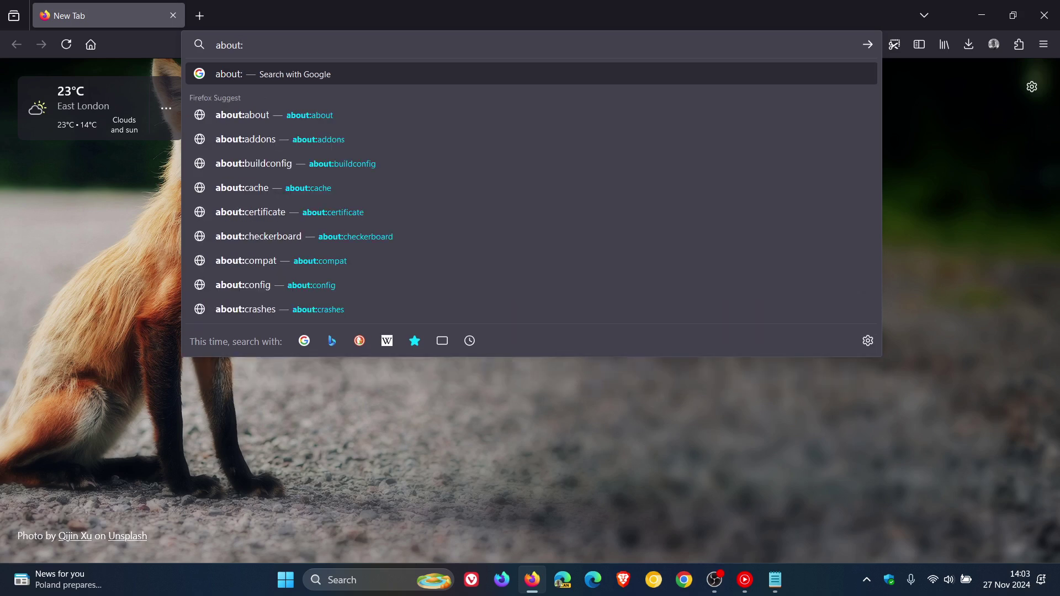
pyautogui.click(327, 289)
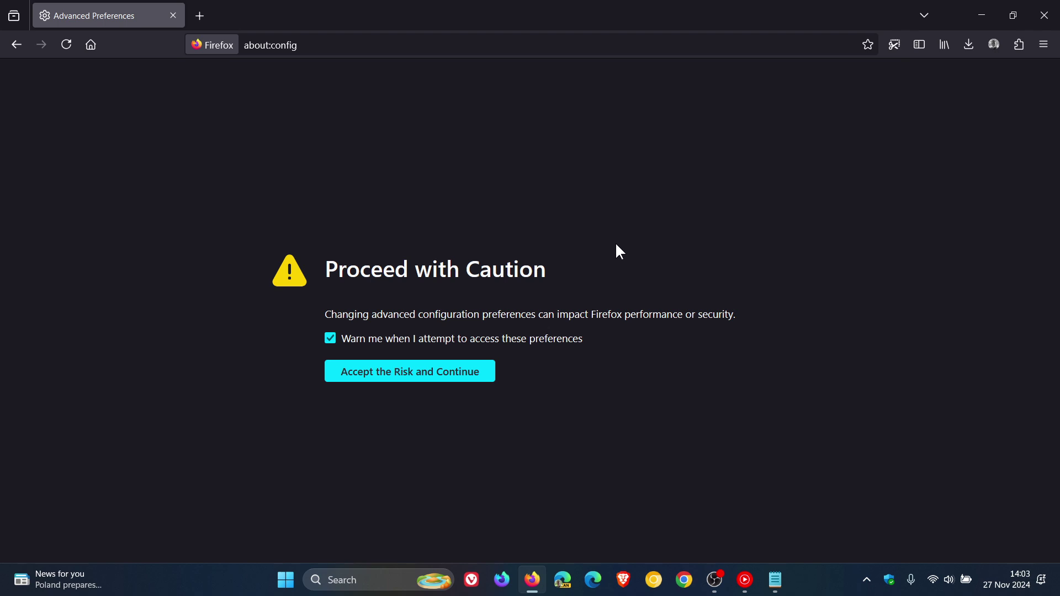
pyautogui.click(456, 369)
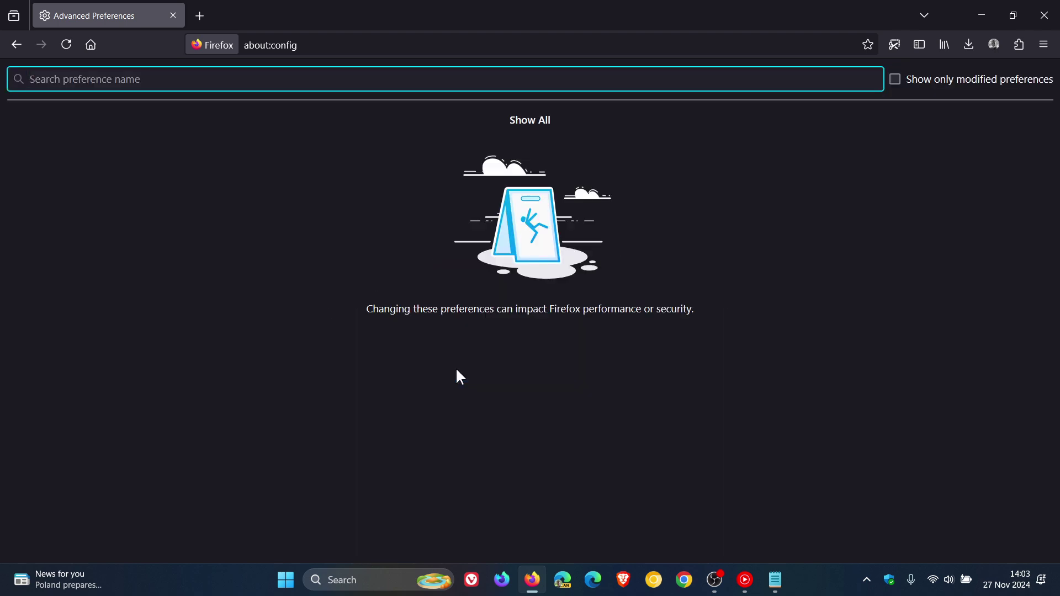
# - Copy the preference name browser.tabs.groups.enabled from the Notepad note
pyautogui.click(775, 579)
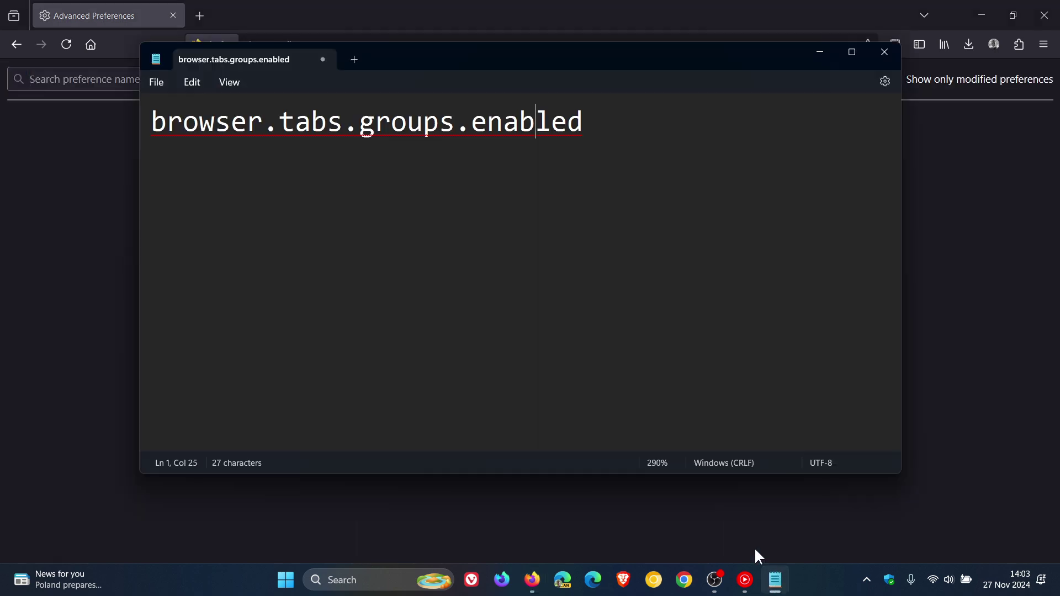
pyautogui.click(154, 123)
pyautogui.moveTo(154, 124); pyautogui.dragTo(581, 104)
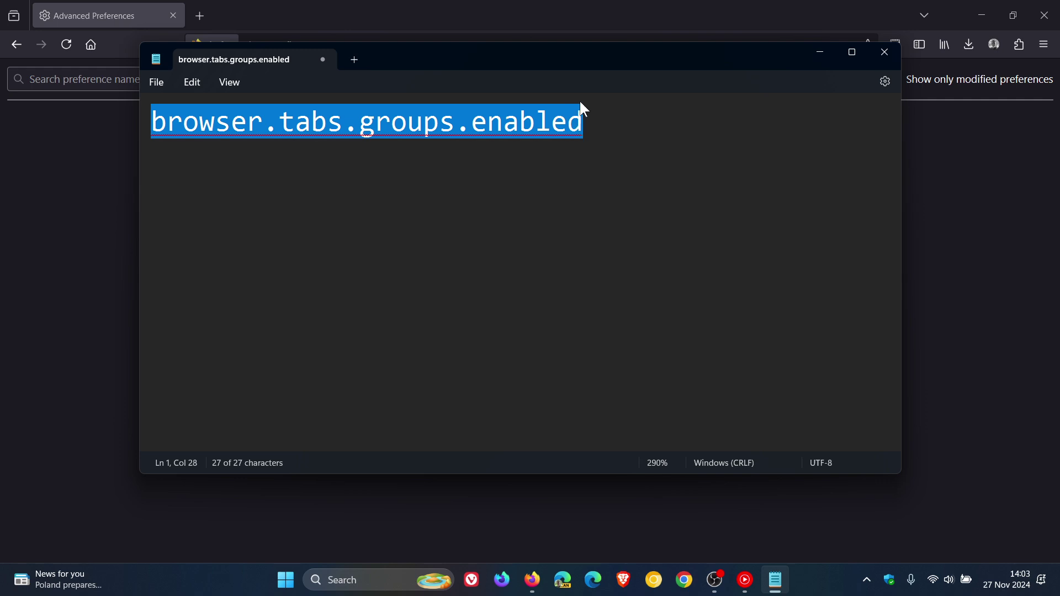
pyautogui.rightClick(433, 114)
pyautogui.click(494, 217)
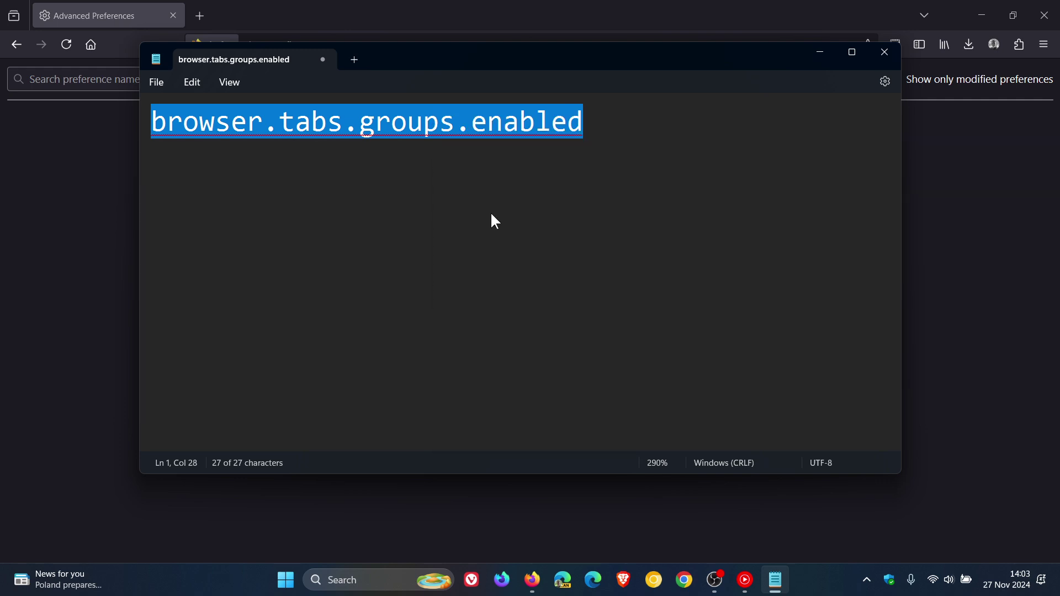
# - Paste browser.tabs.groups.enabled into the about:config search, toggle it to true, and close Firefox
pyautogui.click(821, 52)
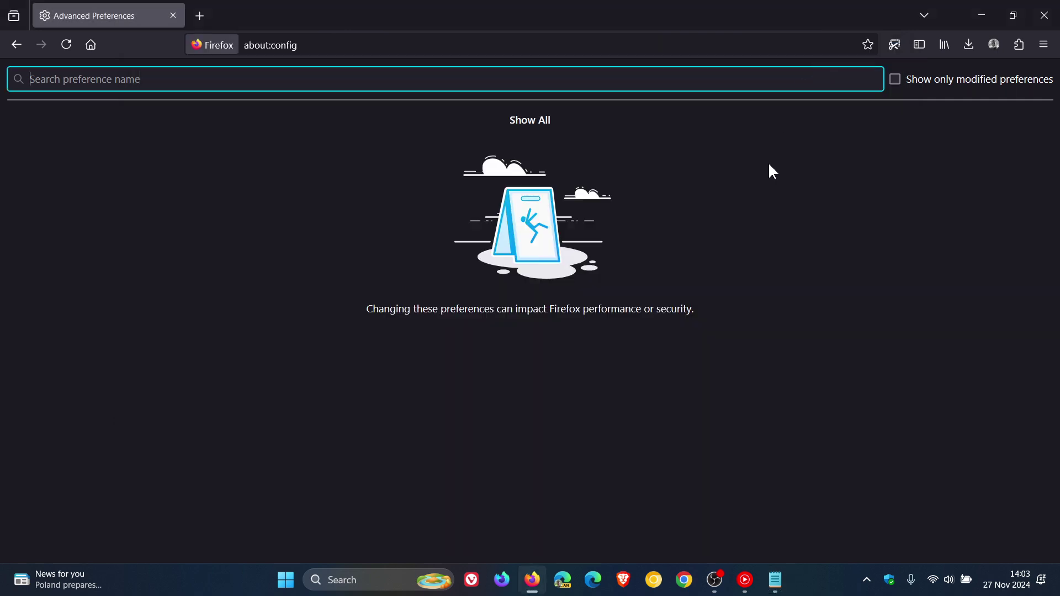
pyautogui.rightClick(167, 81)
pyautogui.click(236, 182)
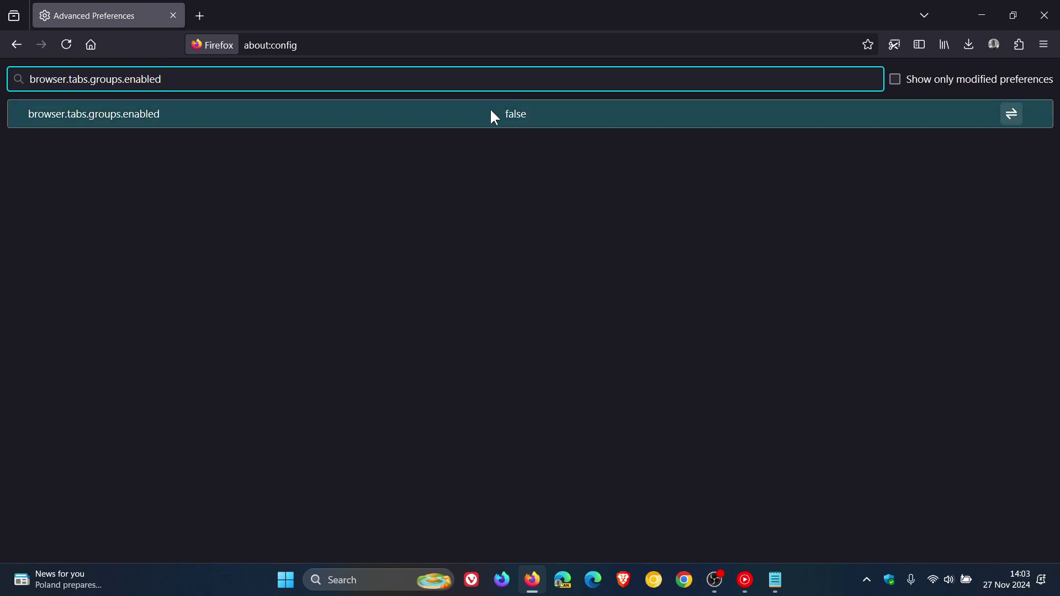
pyautogui.click(1011, 113)
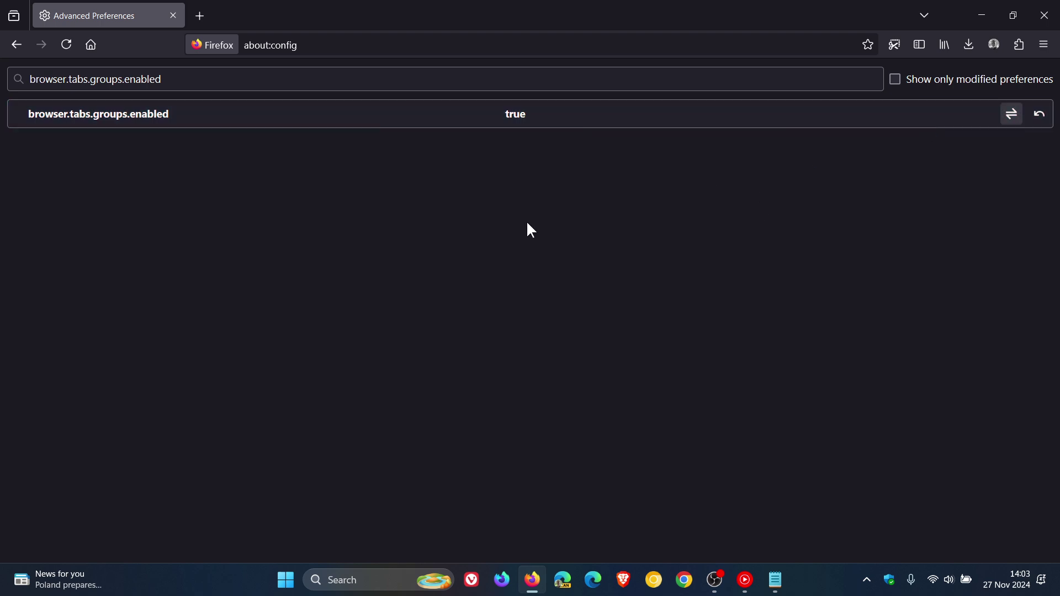
pyautogui.click(1045, 15)
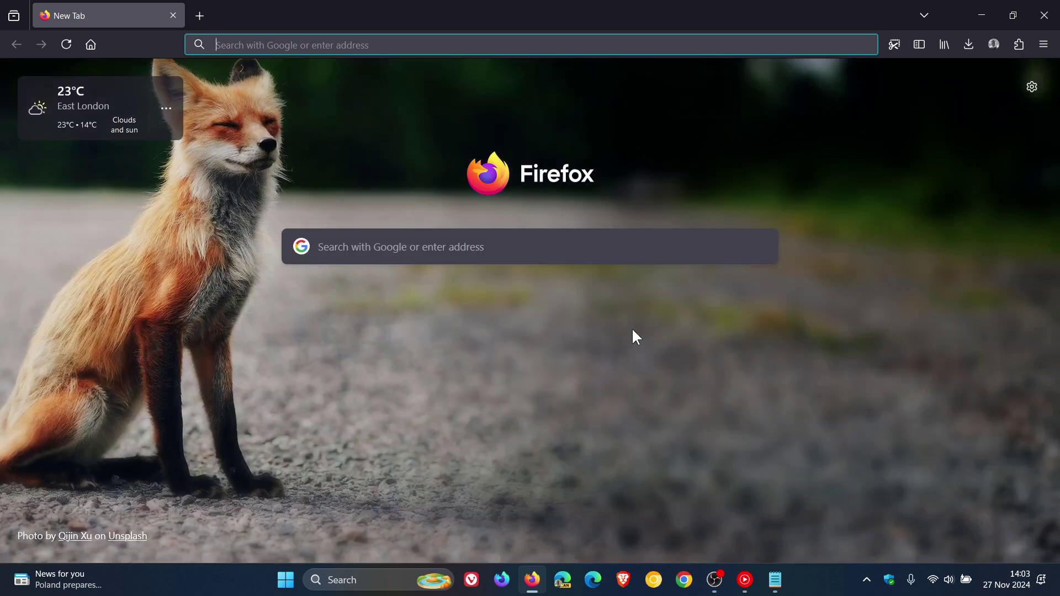
# - Open three new tabs and put the second tab into a new group named 1
pyautogui.click(201, 16)
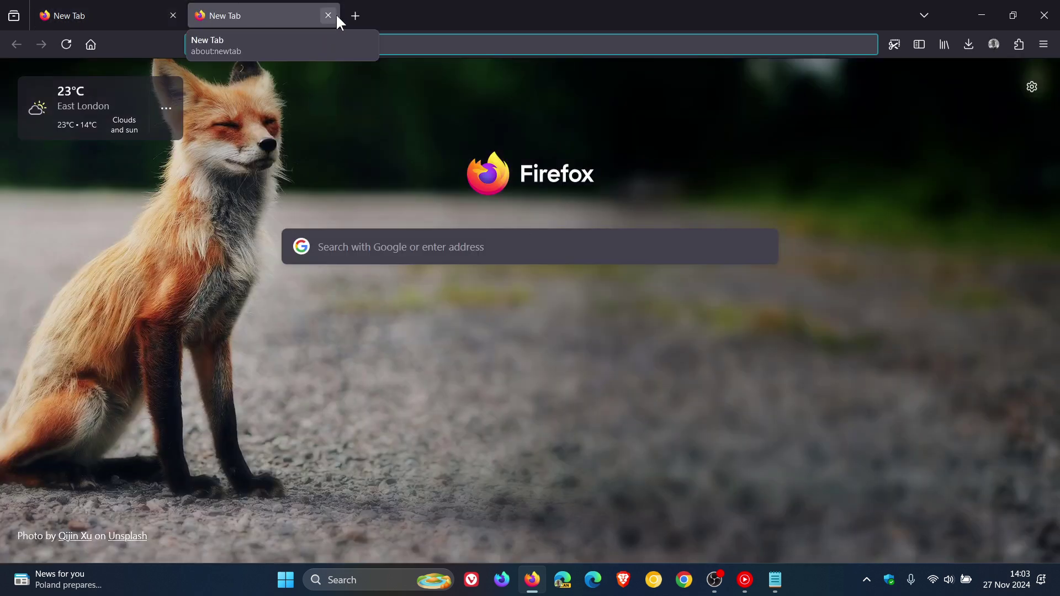
pyautogui.click(358, 17)
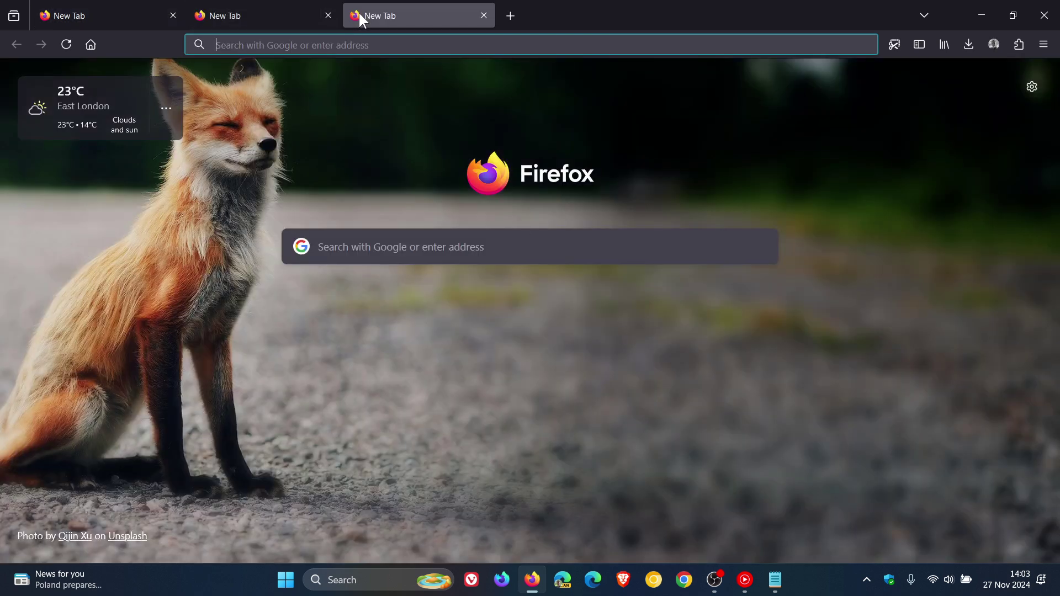
pyautogui.click(522, 22)
pyautogui.rightClick(248, 16)
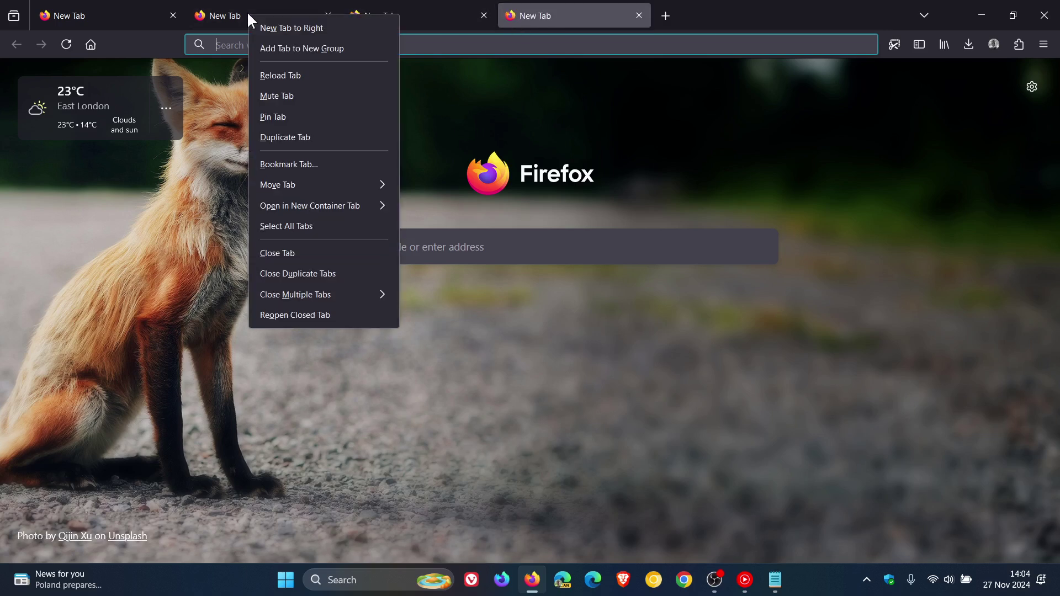
pyautogui.click(307, 50)
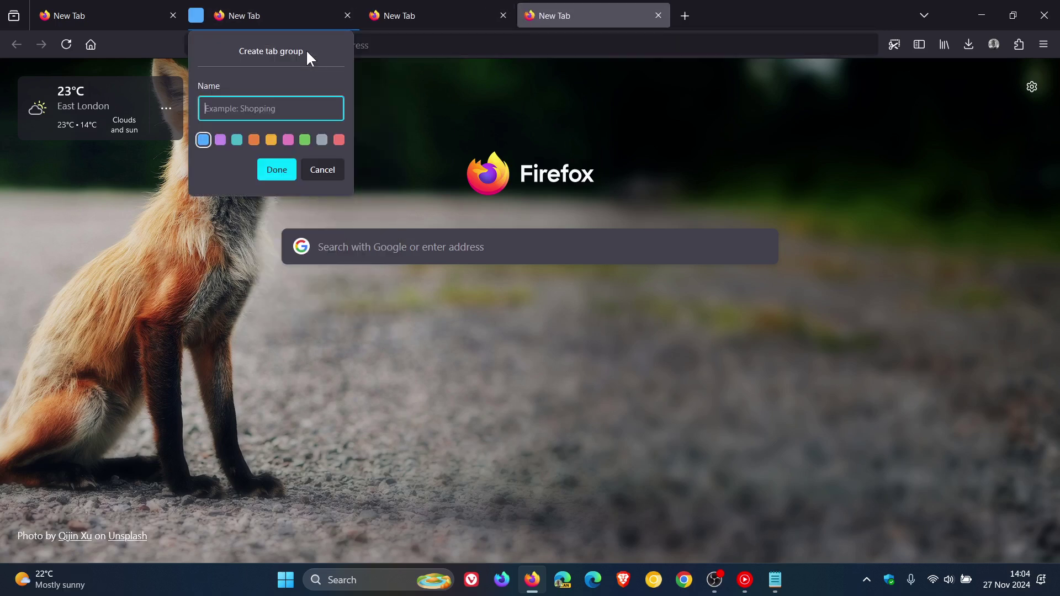
pyautogui.write('1')
pyautogui.click(278, 169)
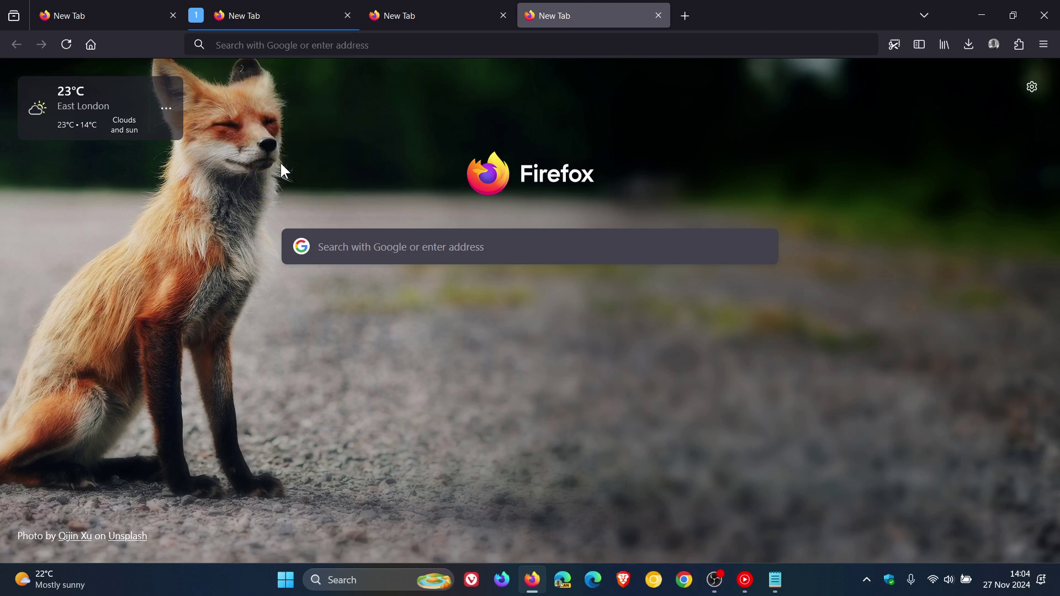
# - Put the third tab into a new tab group named 2
pyautogui.rightClick(420, 16)
pyautogui.moveTo(461, 55)
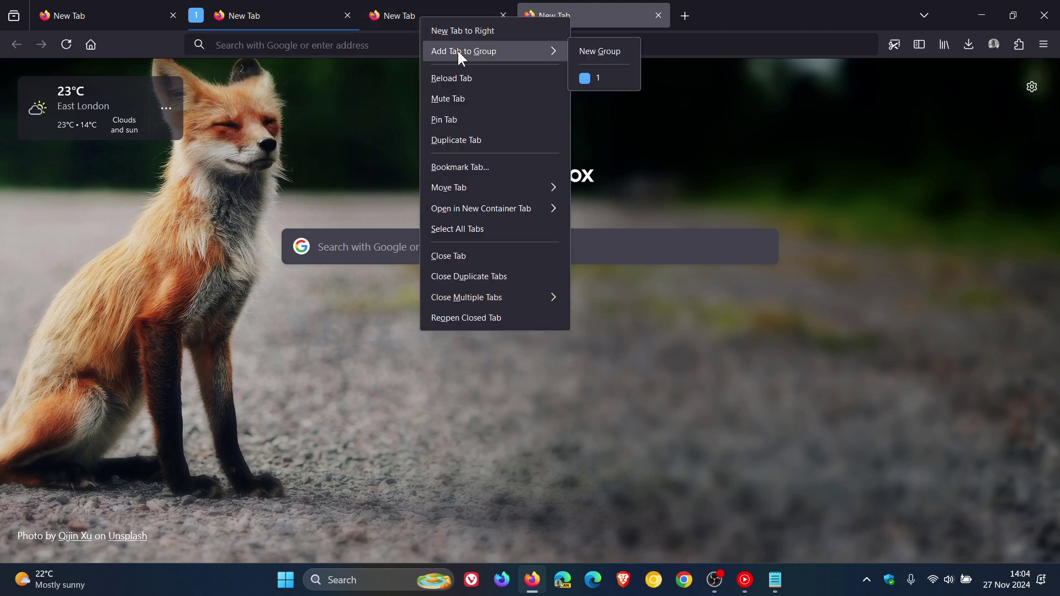
pyautogui.click(586, 53)
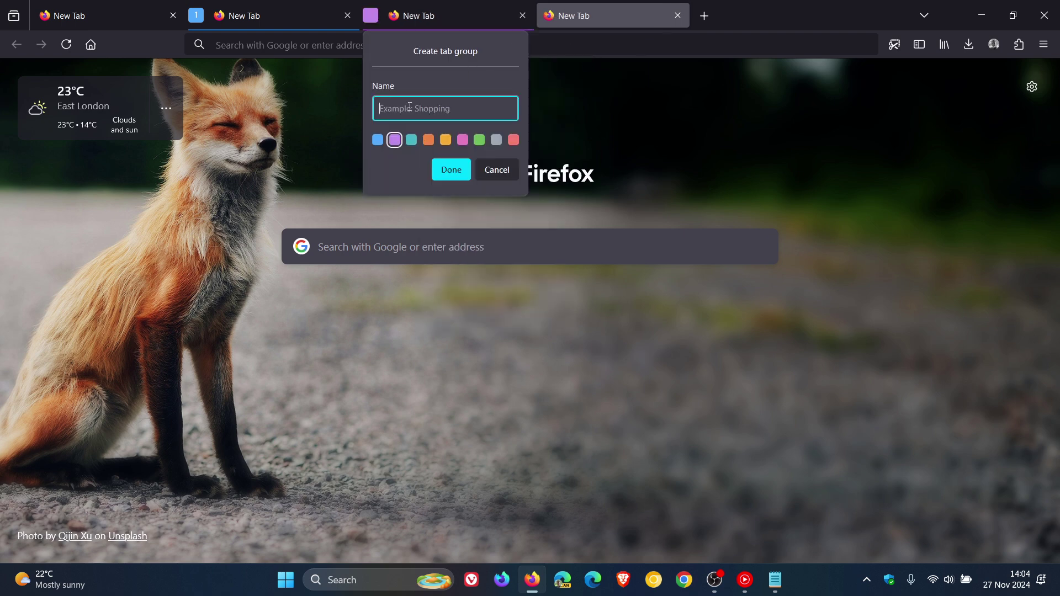
pyautogui.write('2')
pyautogui.click(448, 170)
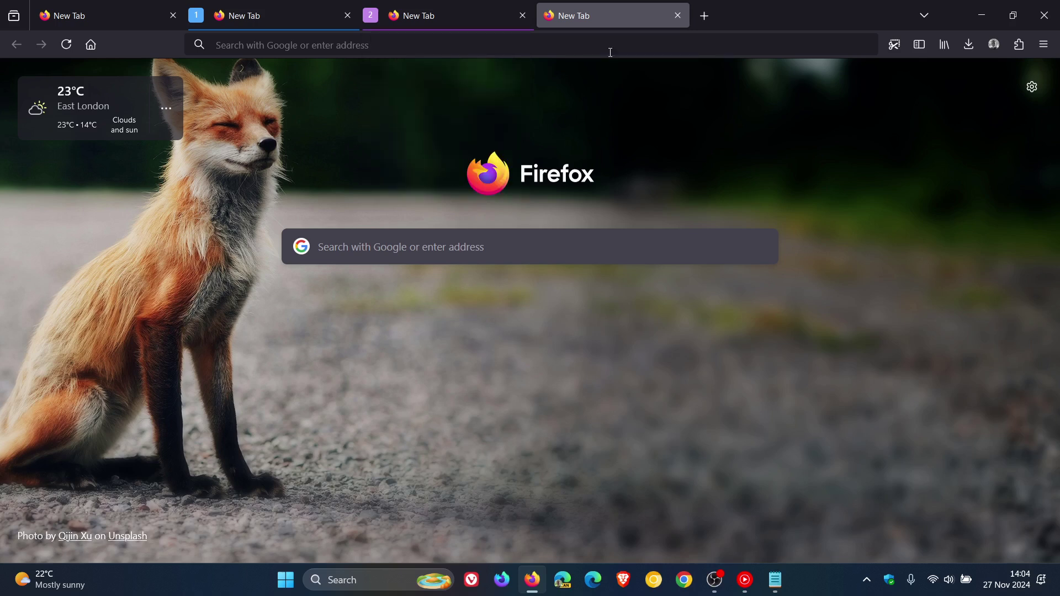
# - Add the fourth tab to tab group 1
pyautogui.rightClick(607, 18)
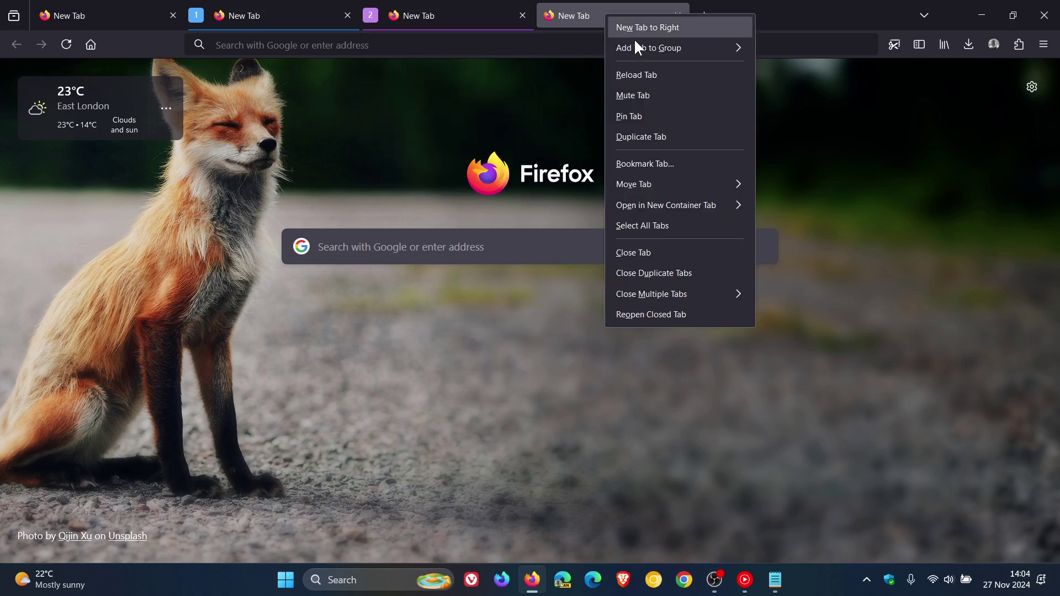
pyautogui.moveTo(638, 44)
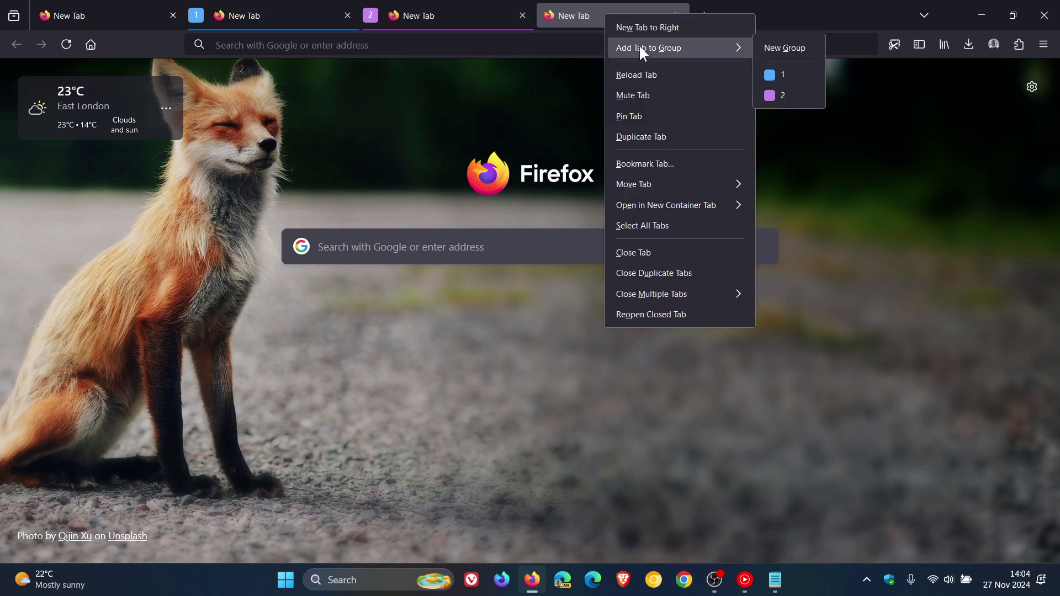
pyautogui.click(775, 77)
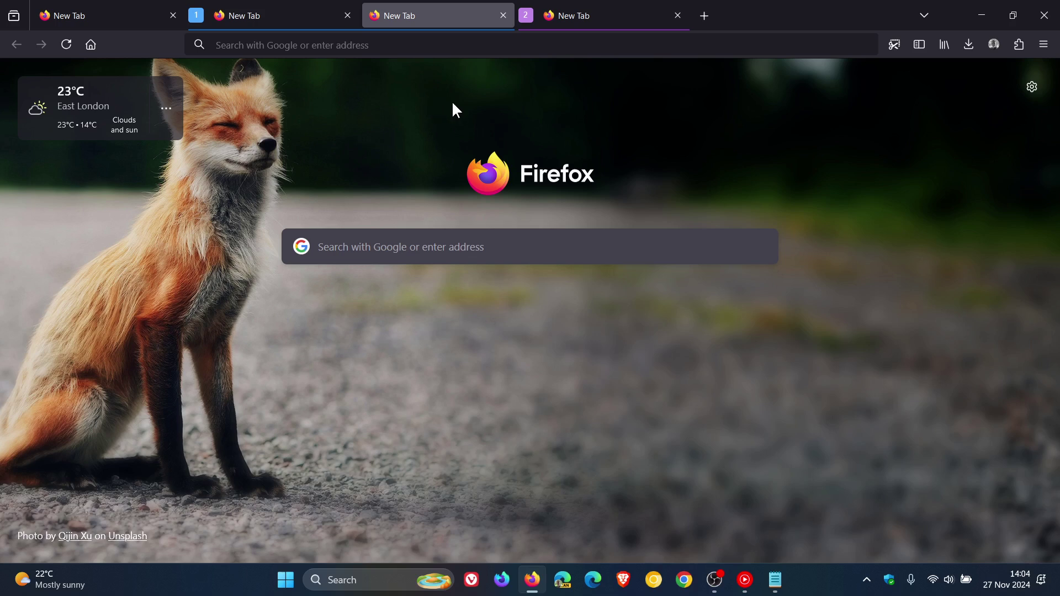
# - Change tab group 2's colour to orange, then ungroup it
pyautogui.rightClick(527, 17)
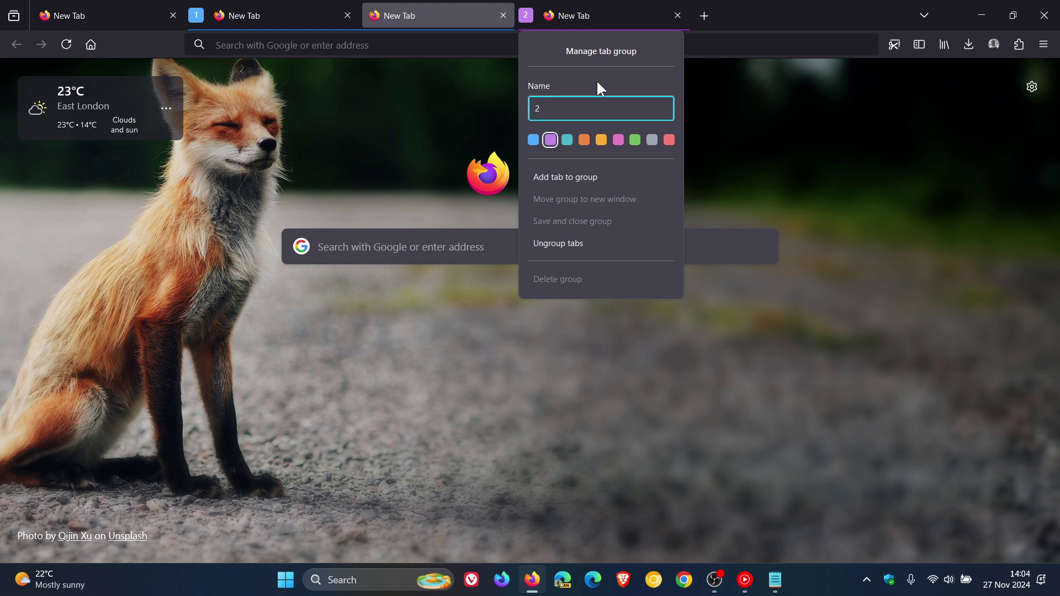
pyautogui.click(584, 140)
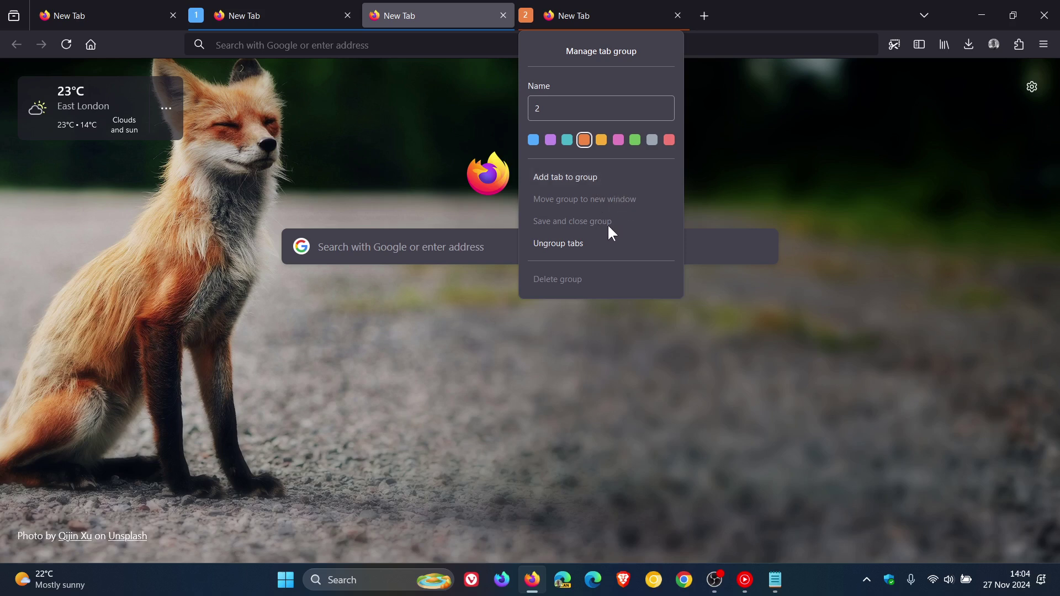
pyautogui.click(578, 244)
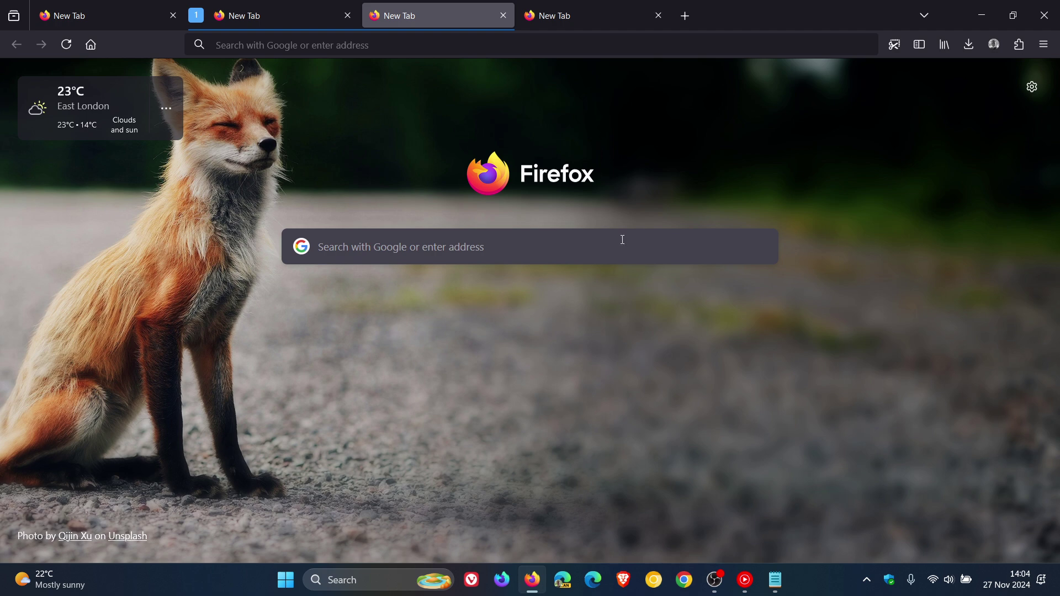
# - Close the current tab, then put the third tab into a new group named 2
pyautogui.click(503, 16)
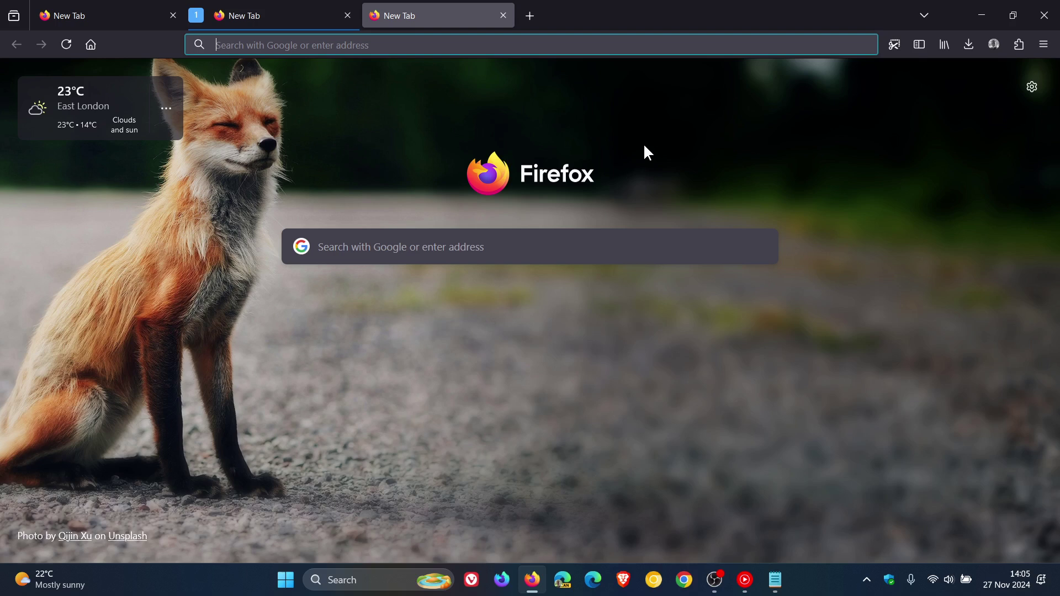
pyautogui.rightClick(436, 18)
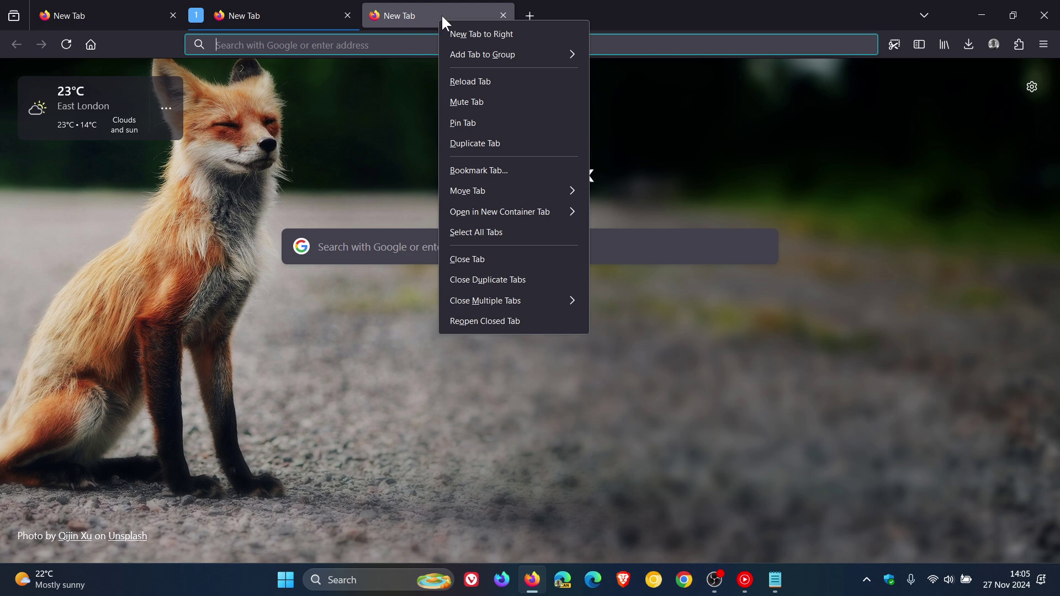
pyautogui.moveTo(514, 56)
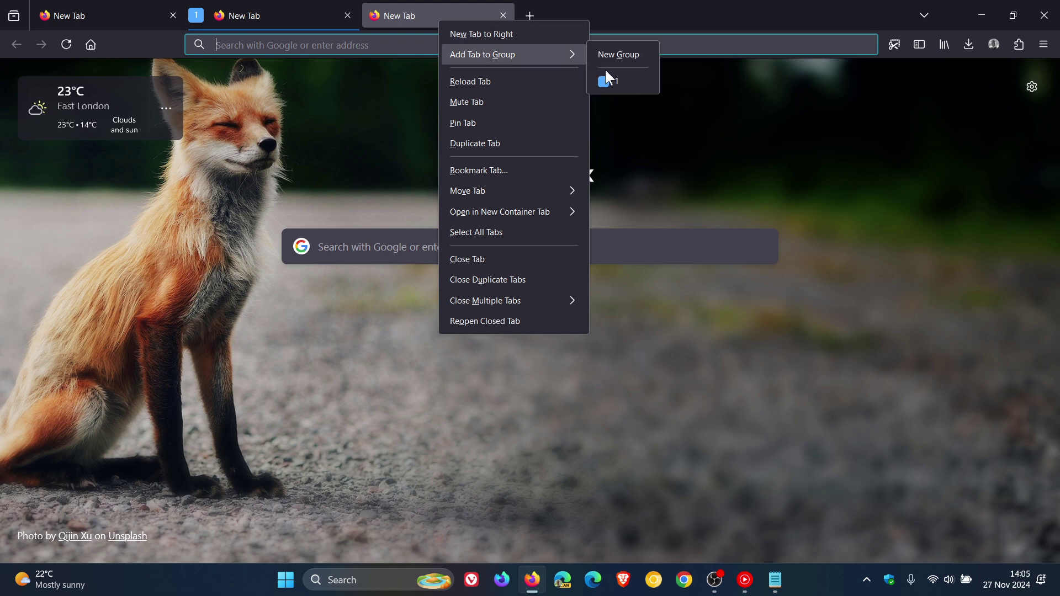
pyautogui.click(613, 56)
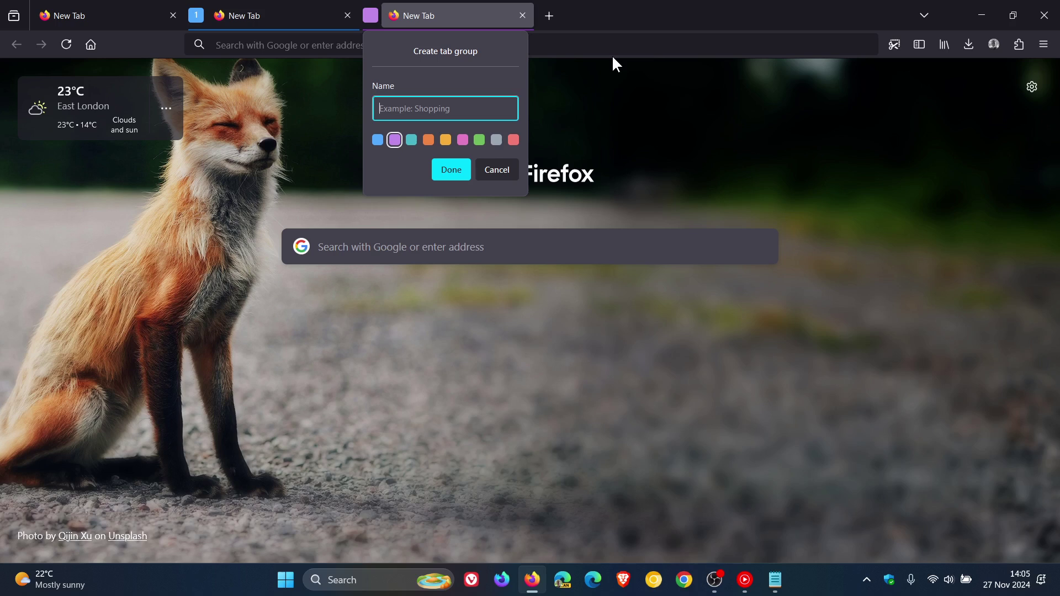
pyautogui.write('2')
pyautogui.click(456, 167)
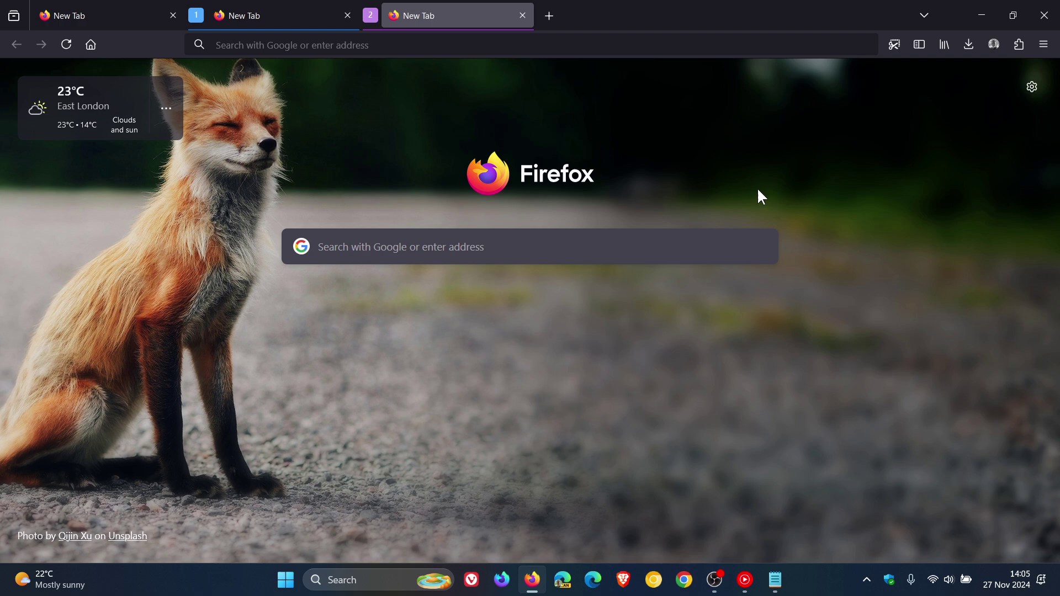
# - Ungroup tab groups 2 and 1
pyautogui.rightClick(371, 16)
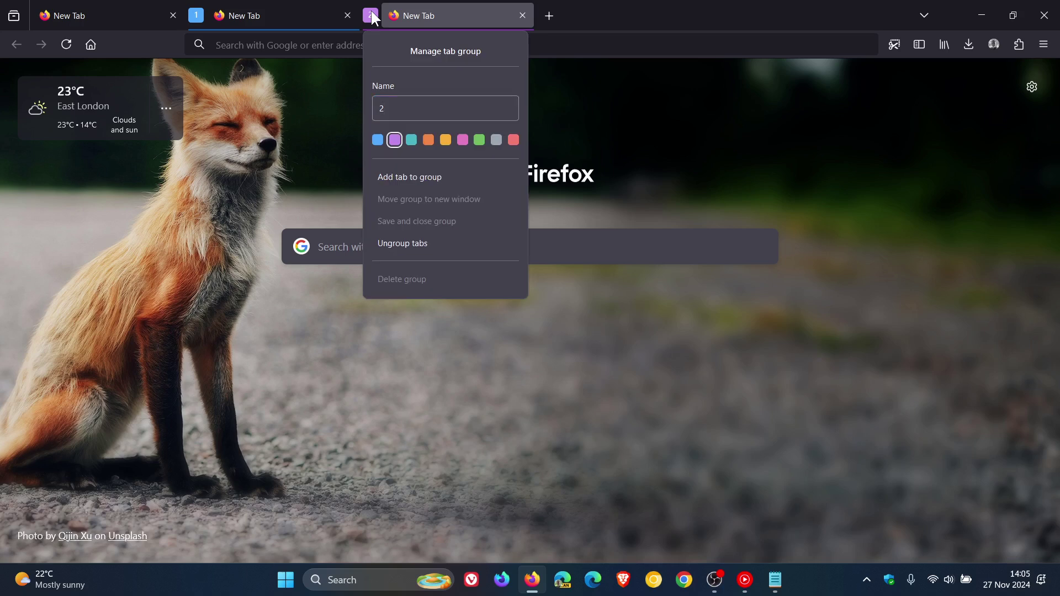
pyautogui.click(400, 244)
pyautogui.rightClick(191, 18)
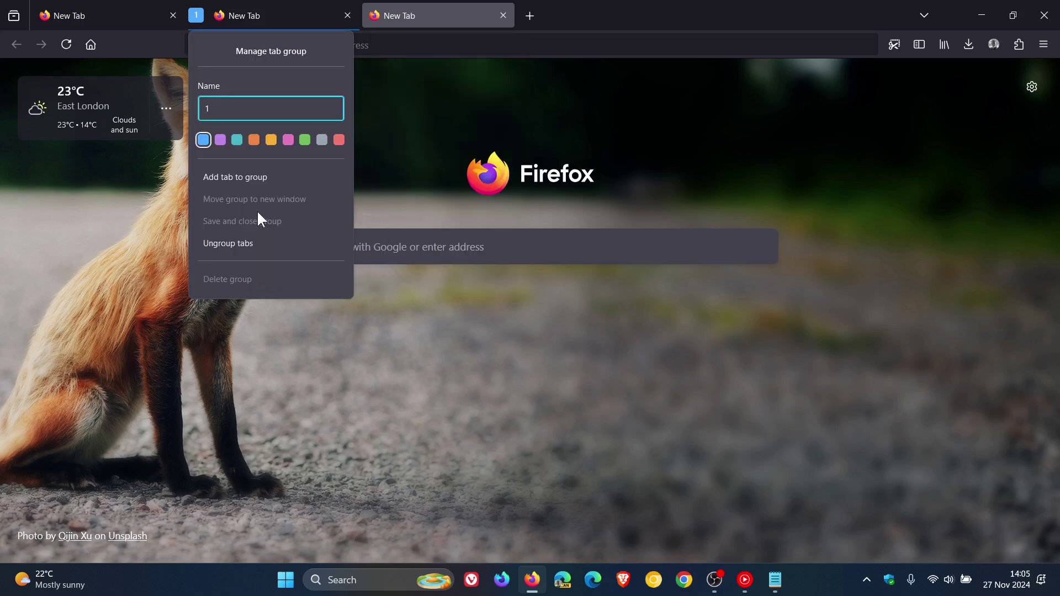
pyautogui.click(263, 243)
# - In about:config, search browser.tabs.groups.enabled and reset it to false
pyautogui.click(296, 38)
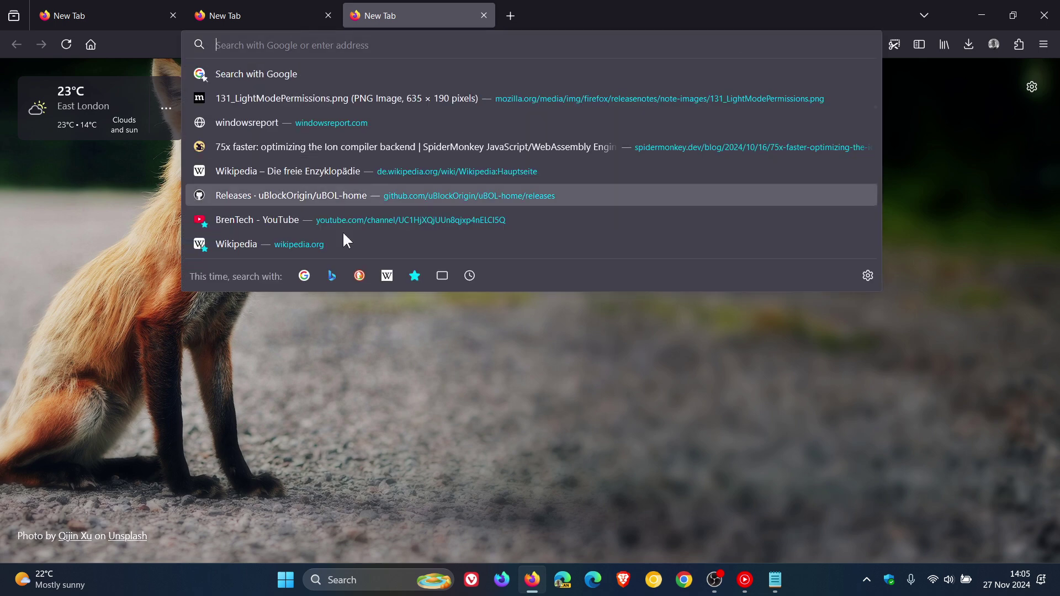
pyautogui.write('ab')
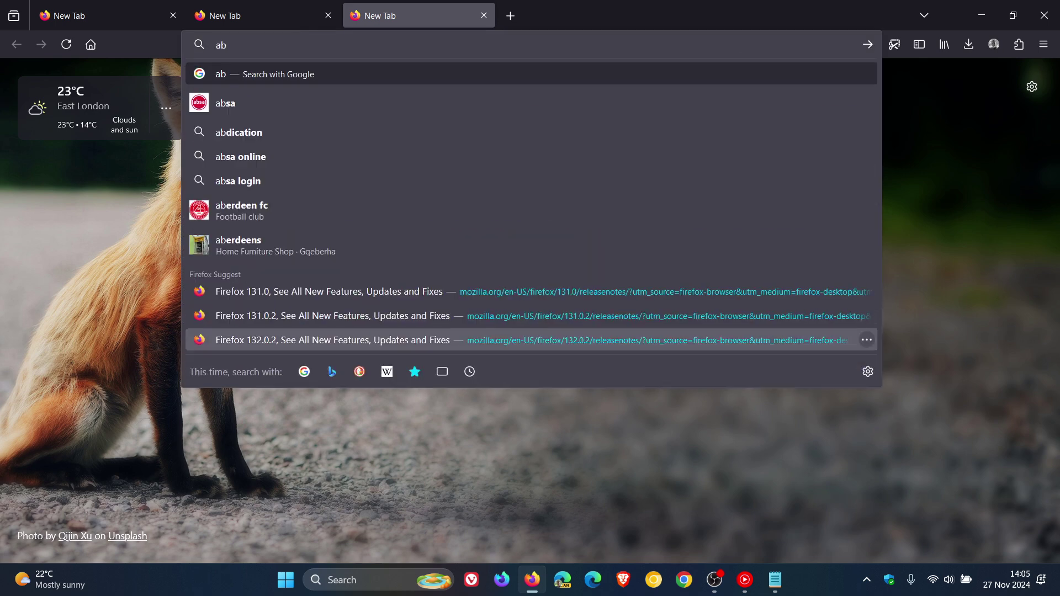
pyautogui.write('out')
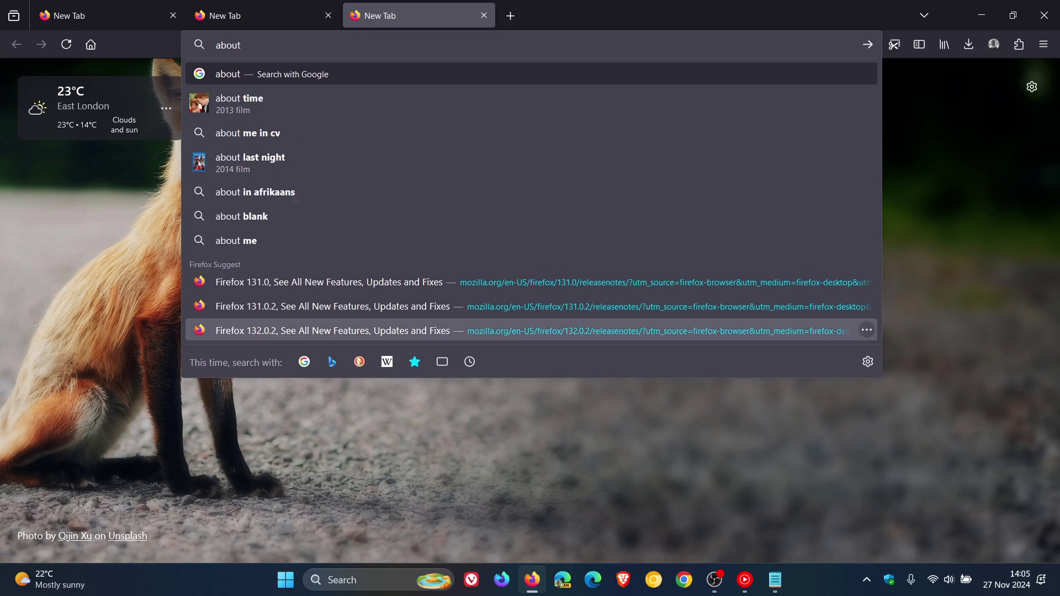
pyautogui.write(':')
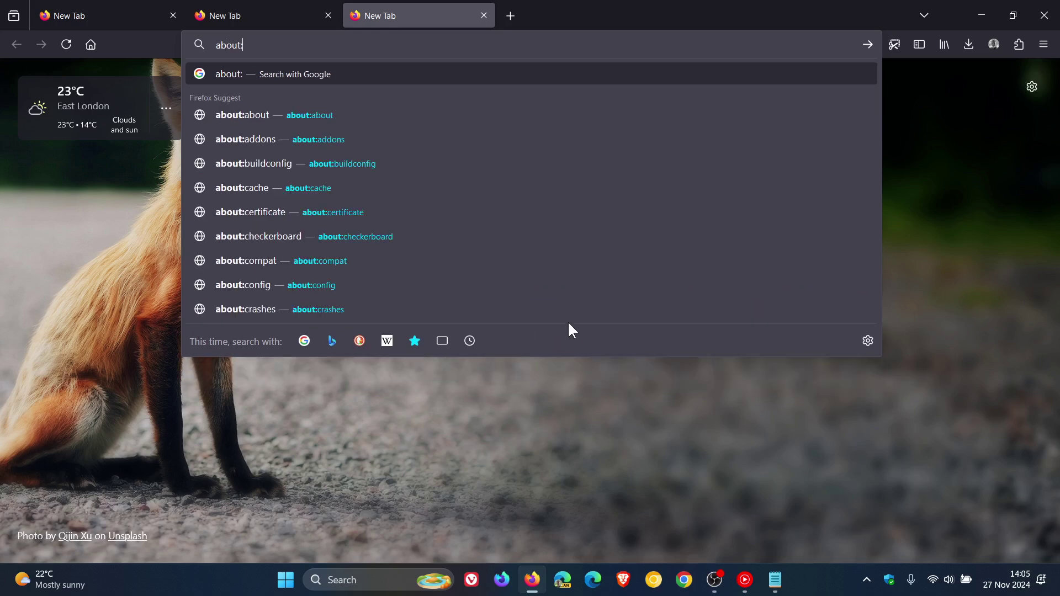
pyautogui.click(421, 285)
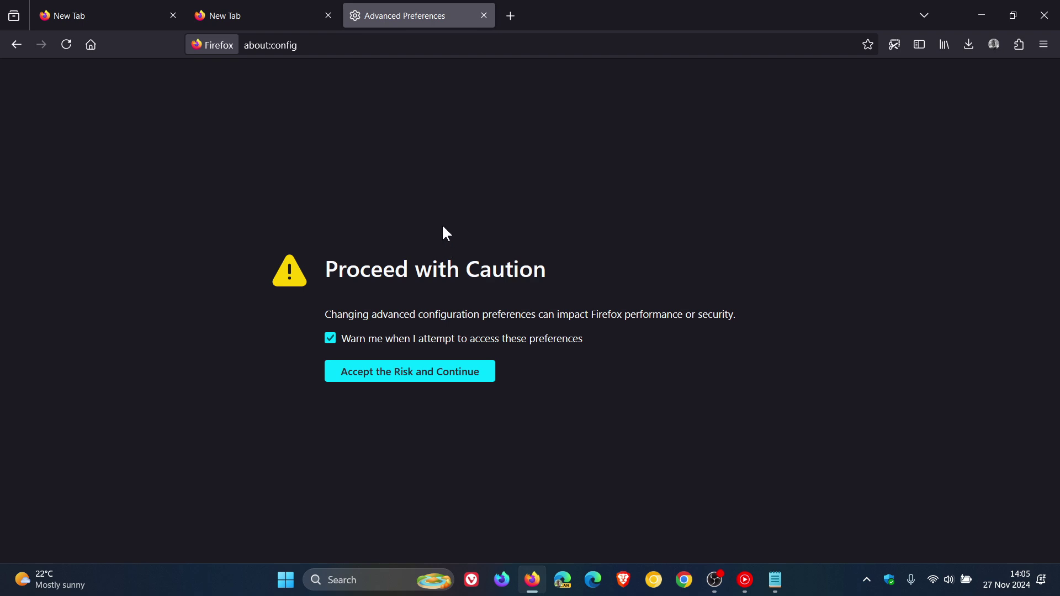
pyautogui.click(471, 371)
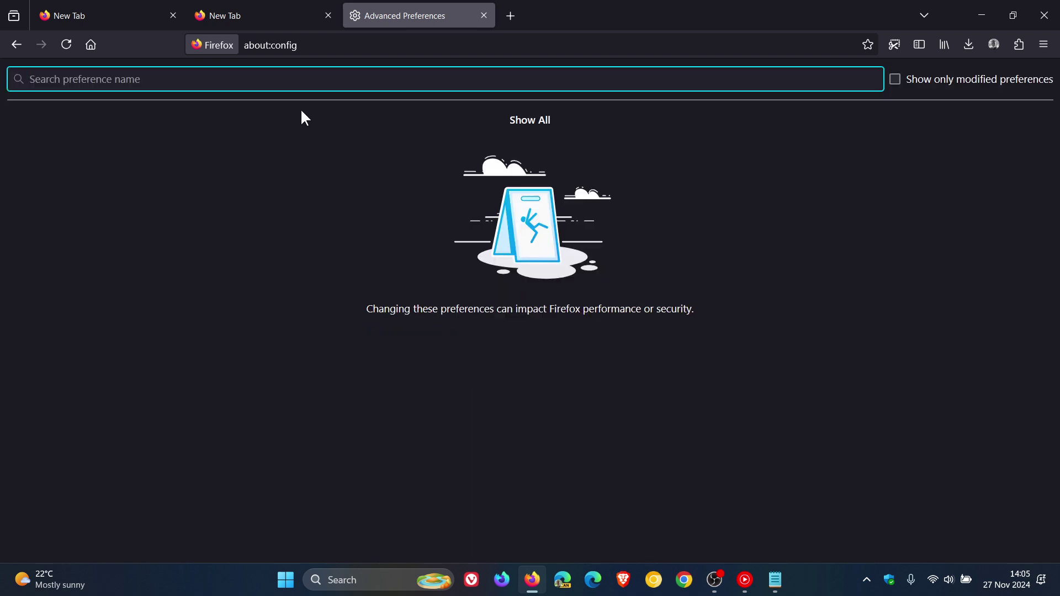
pyautogui.rightClick(295, 84)
pyautogui.click(352, 186)
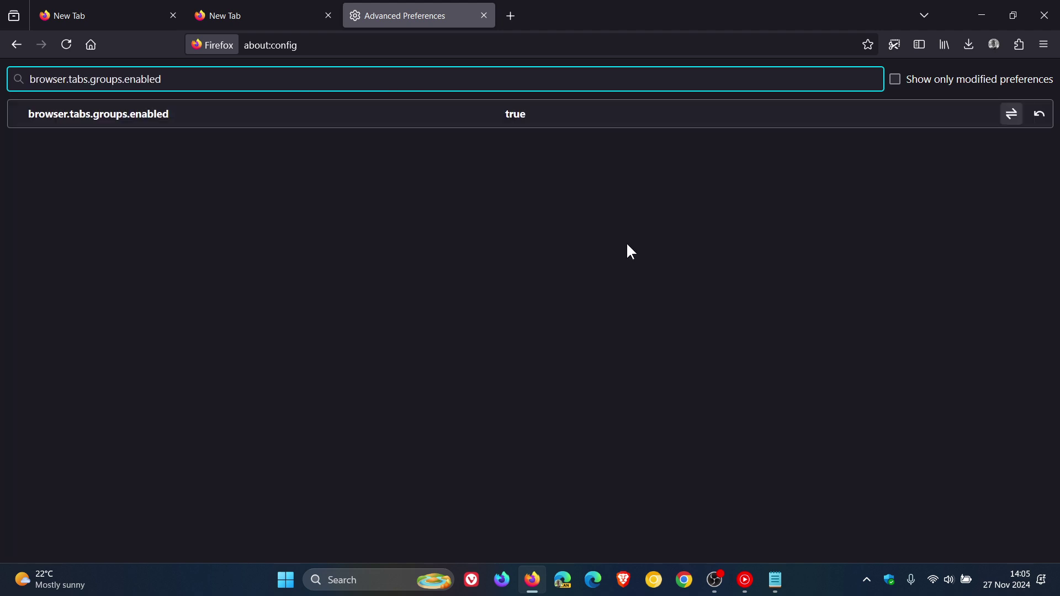
pyautogui.click(1039, 115)
# - Close Firefox so the reset preference takes effect
pyautogui.click(1045, 16)
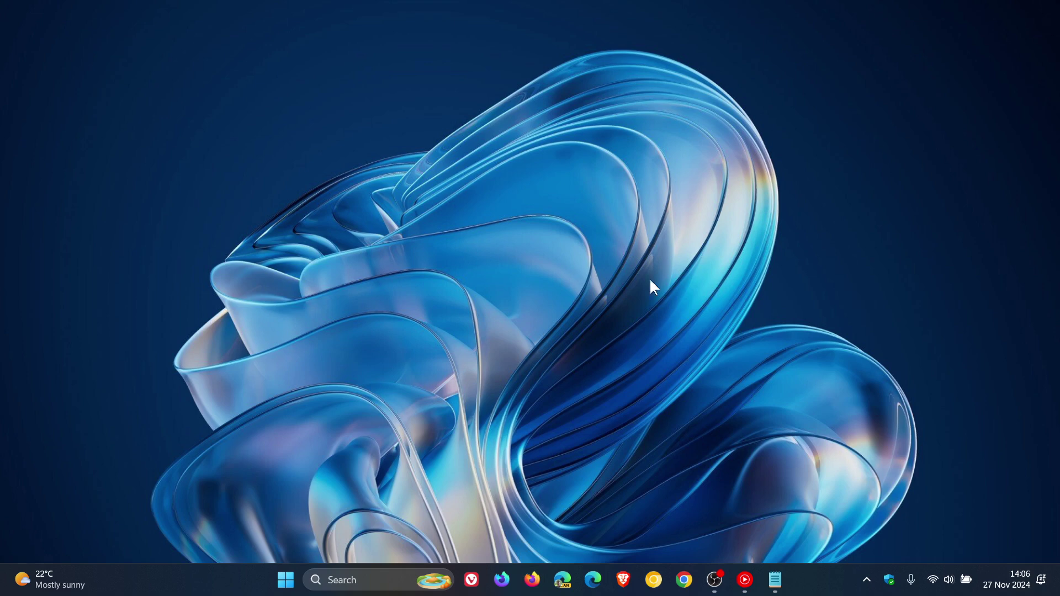